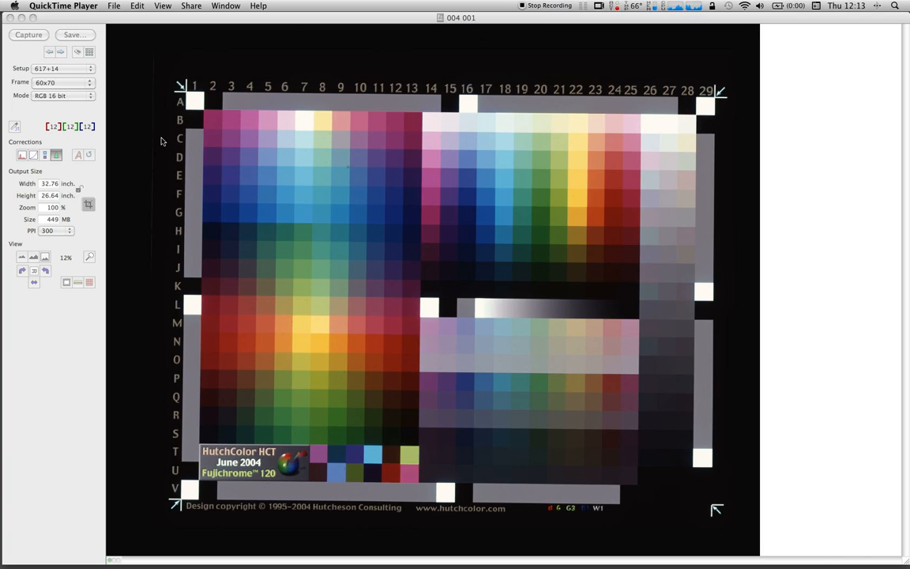
- Switch to FlexColor, open the scan Setup and examine its General settings for mode, frame, film type, resolution and adaptive light
{"action": "left_click", "coordinate": [289, 29]}
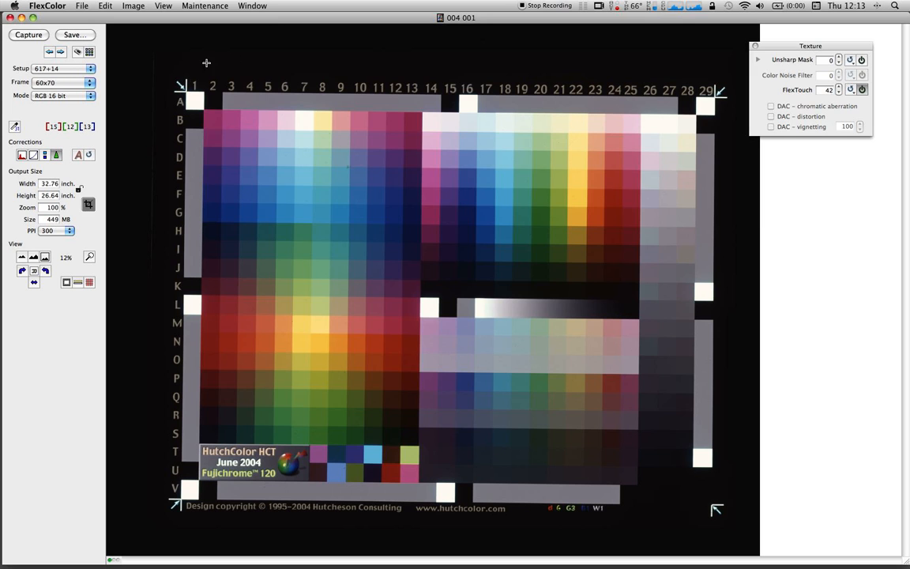
{"action": "left_click", "coordinate": [82, 7]}
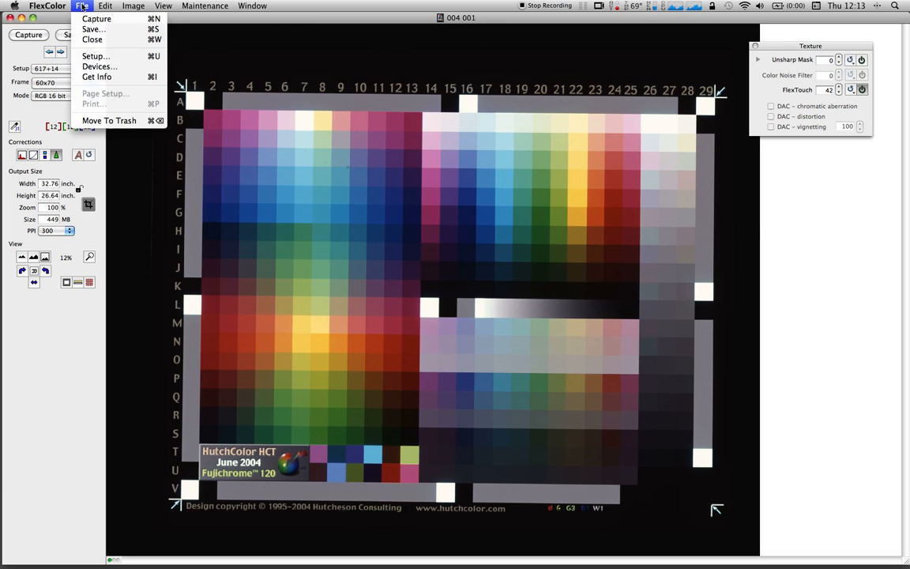
{"action": "left_click", "coordinate": [89, 56]}
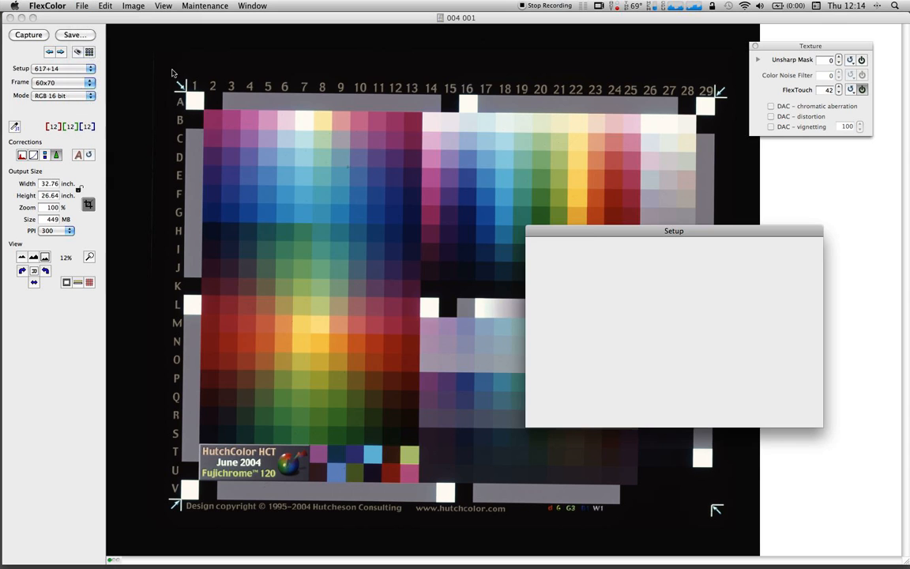
{"action": "left_click_drag", "start_coordinate": [627, 231], "coordinate": [460, 162]}
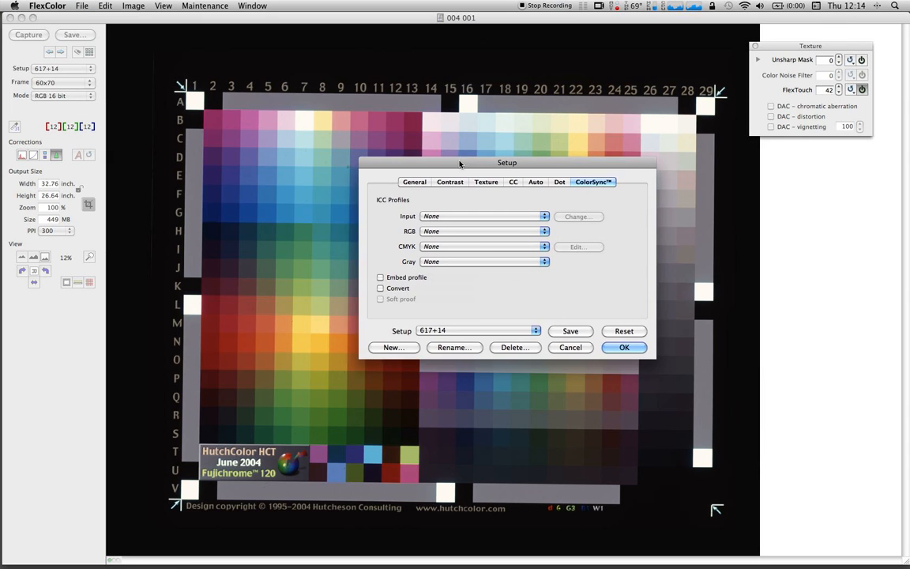
{"action": "left_click", "coordinate": [414, 182]}
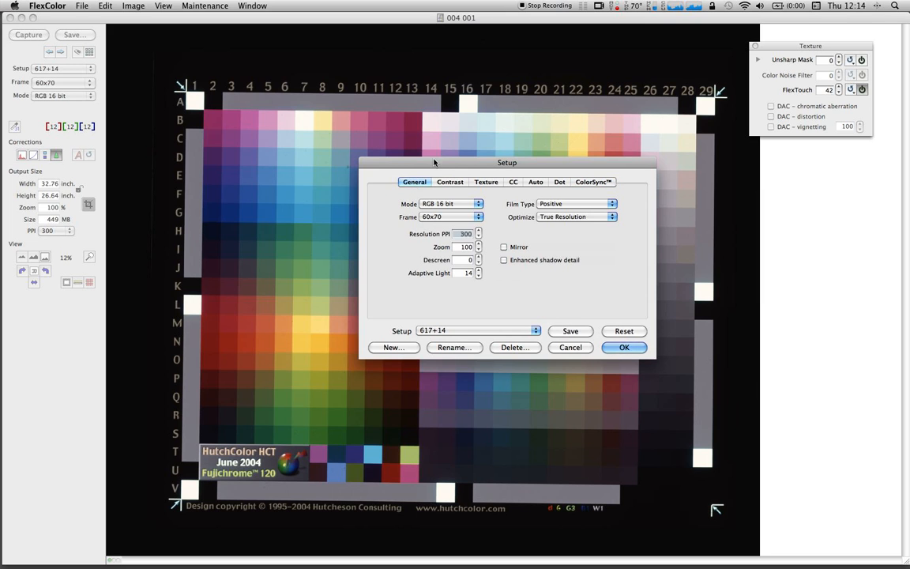
{"action": "left_click_drag", "start_coordinate": [432, 166], "coordinate": [299, 69]}
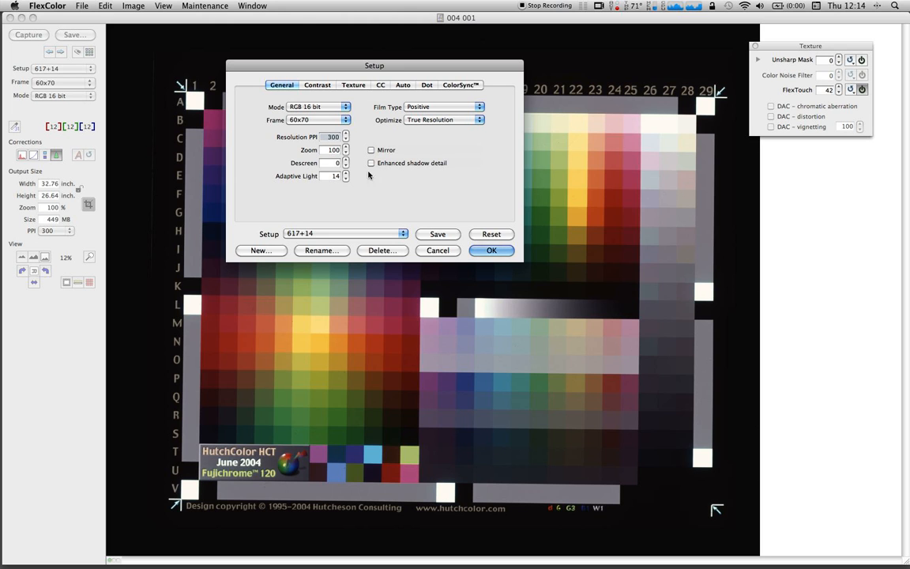
- Review the 617+14 setup's Contrast, Texture, CC, Auto, Dot and ColorSync settings, check the available setups, and accept the dialog
{"action": "left_click", "coordinate": [316, 86]}
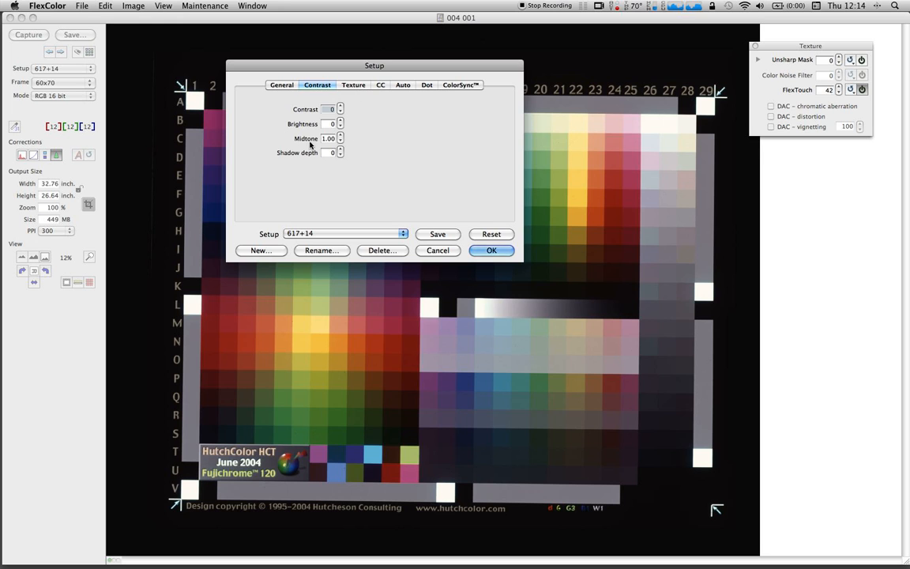
{"action": "left_click", "coordinate": [353, 85]}
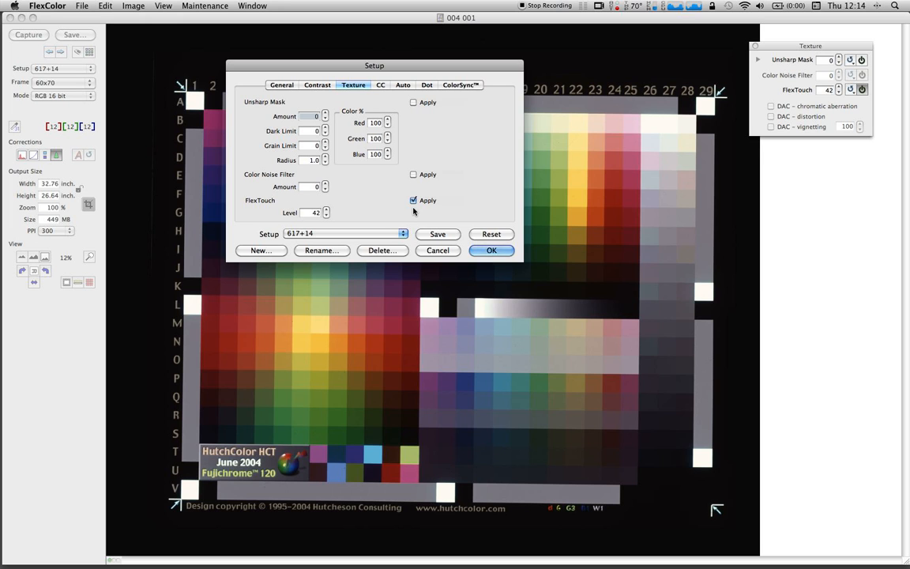
{"action": "left_click", "coordinate": [381, 86]}
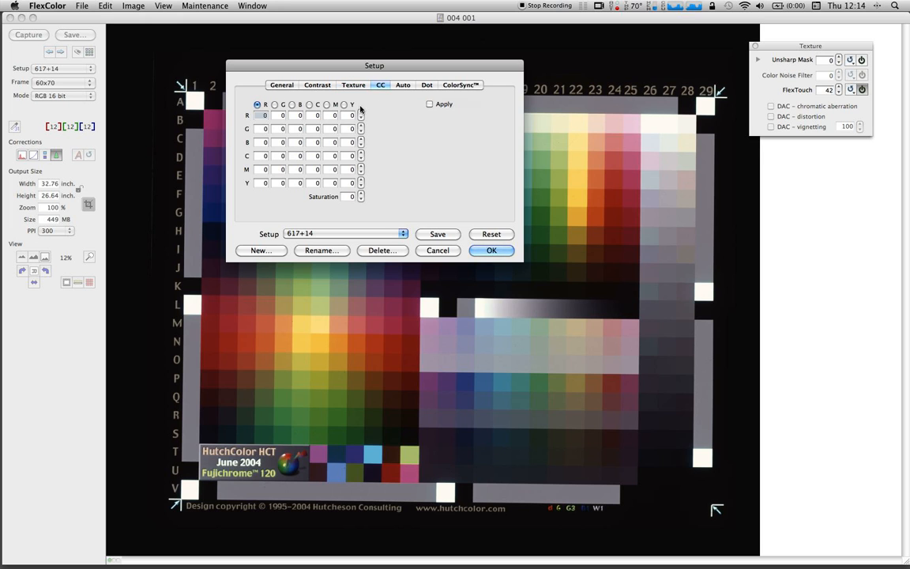
{"action": "left_click", "coordinate": [403, 85]}
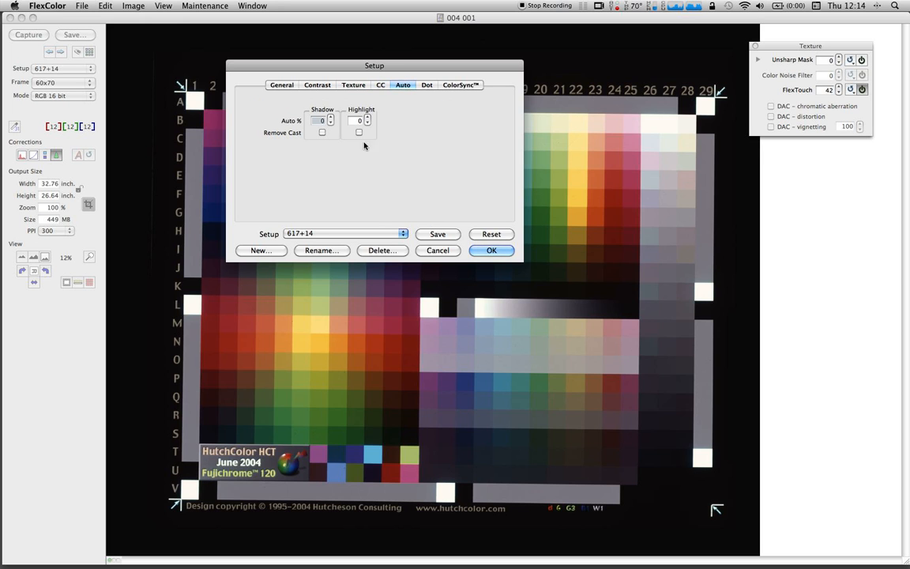
{"action": "left_click", "coordinate": [424, 86]}
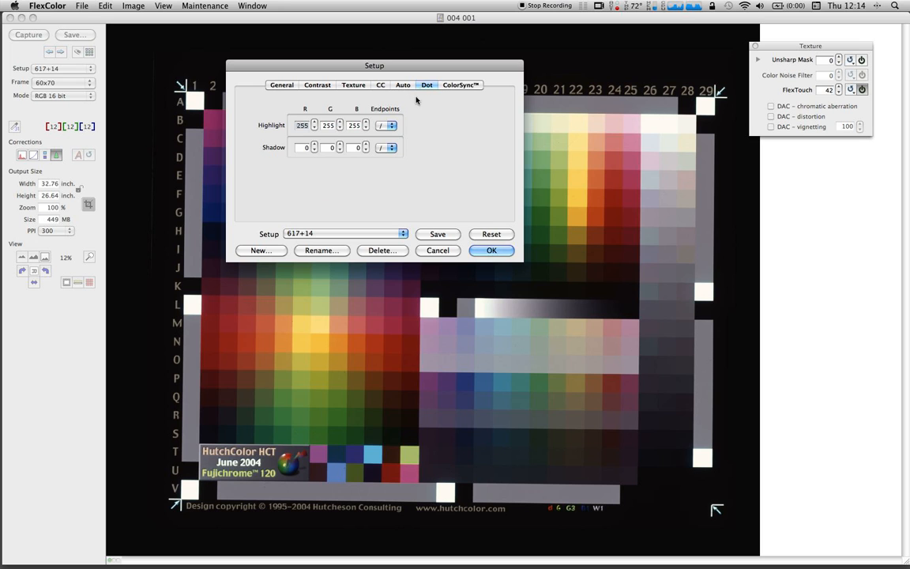
{"action": "left_click", "coordinate": [460, 86]}
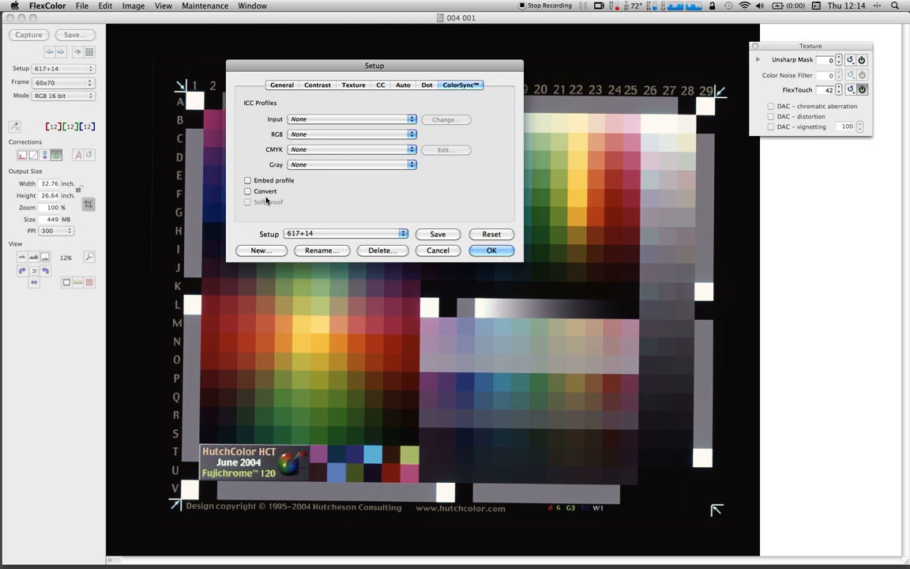
{"action": "left_click", "coordinate": [334, 233]}
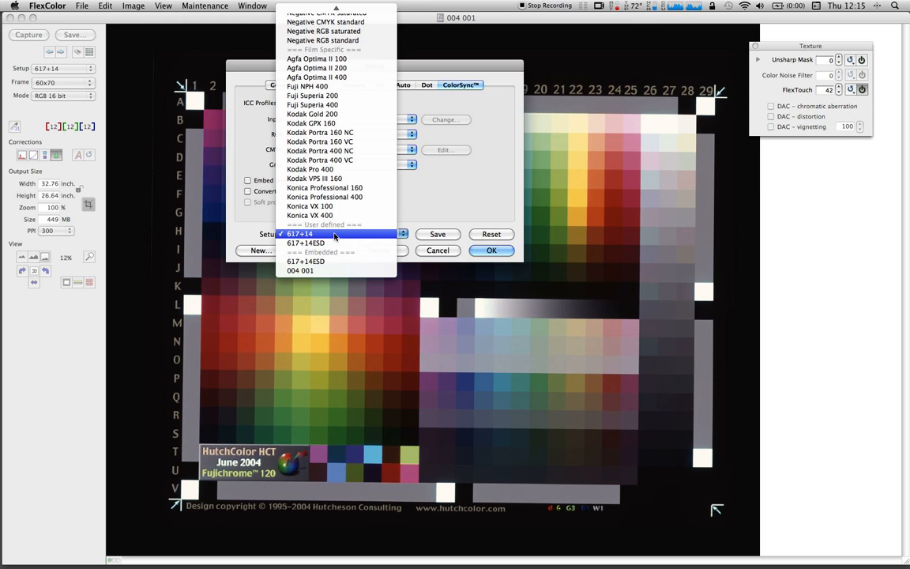
{"action": "left_click", "coordinate": [449, 213]}
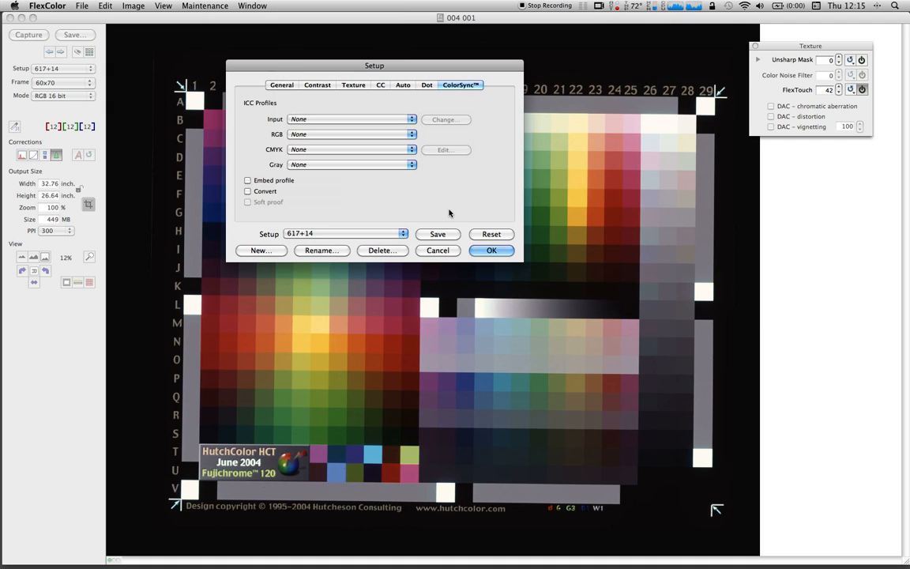
{"action": "left_click", "coordinate": [486, 251]}
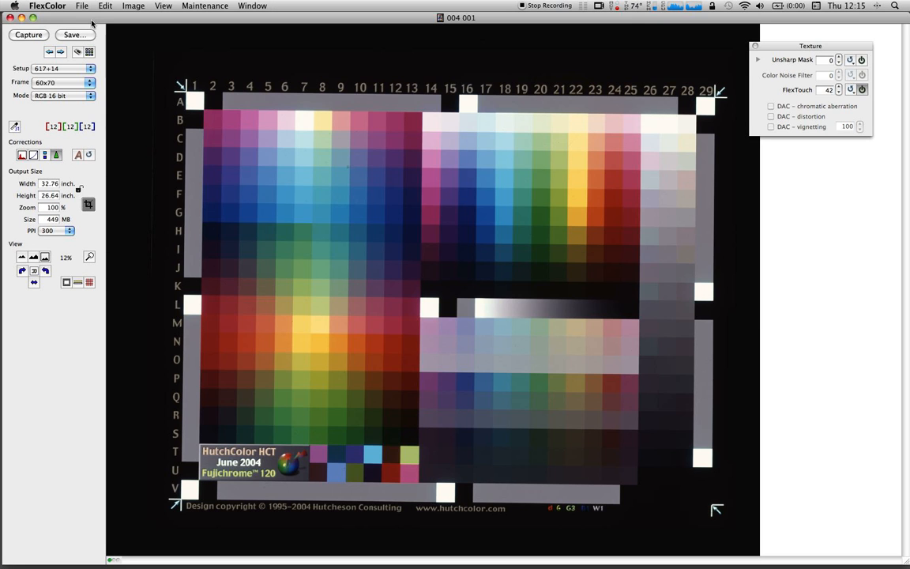
- Inspect the Histogram, Gradations with its curves, and Color Correction palettes, checking whether each correction is active
{"action": "left_click", "coordinate": [20, 157]}
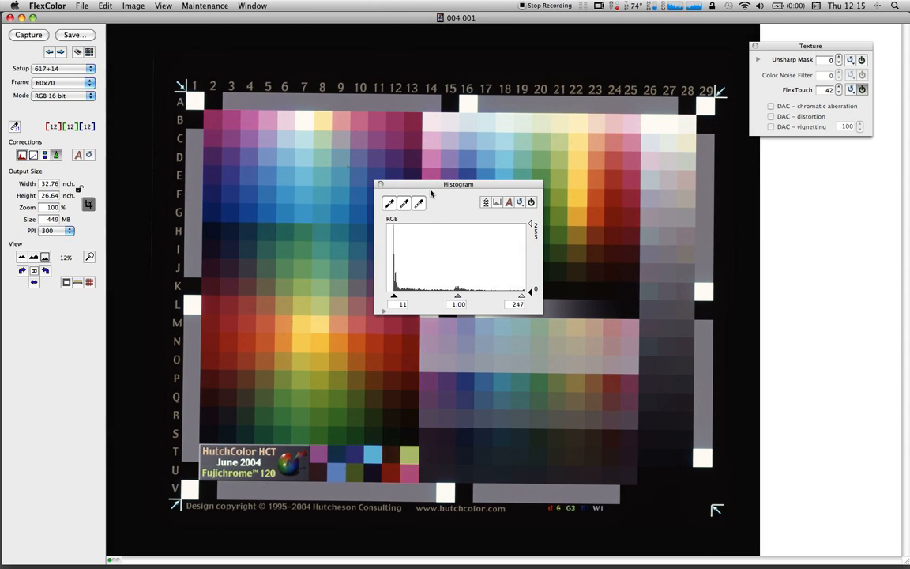
{"action": "left_click", "coordinate": [380, 184]}
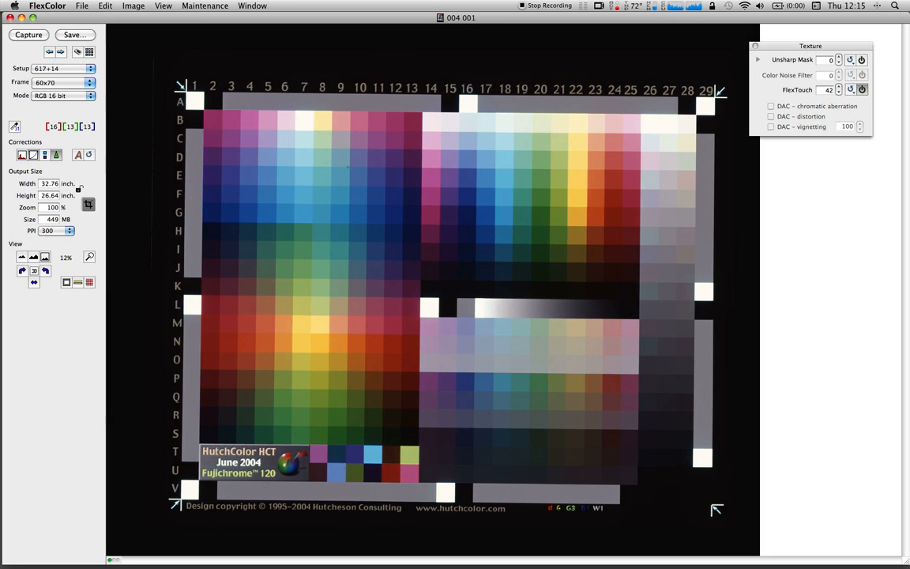
{"action": "left_click", "coordinate": [34, 154]}
{"action": "left_click_drag", "start_coordinate": [210, 171], "coordinate": [424, 128]}
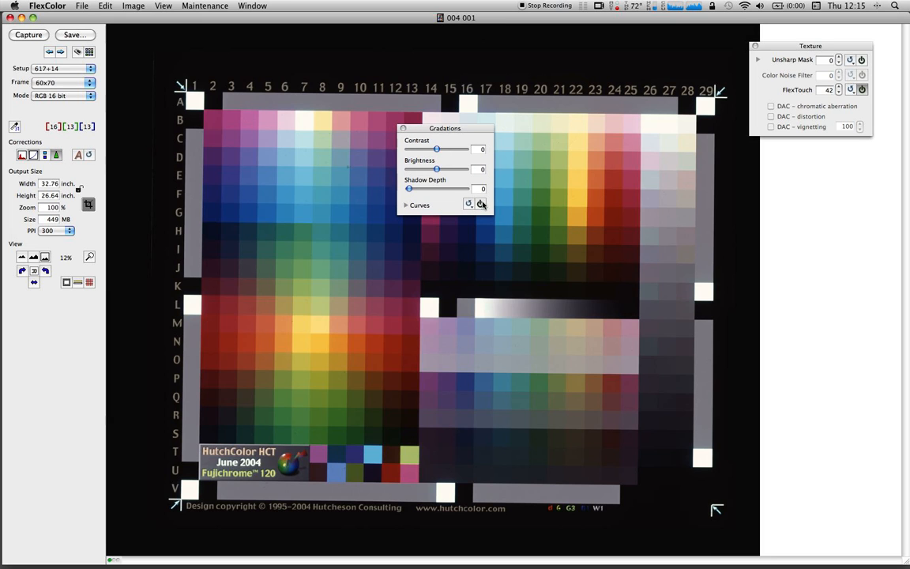
{"action": "left_click", "coordinate": [405, 205]}
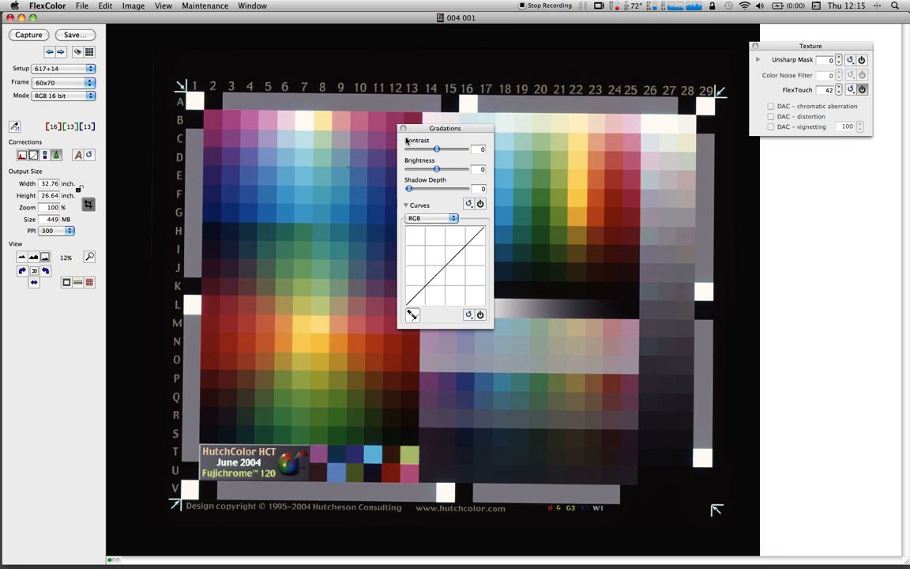
{"action": "left_click", "coordinate": [404, 128]}
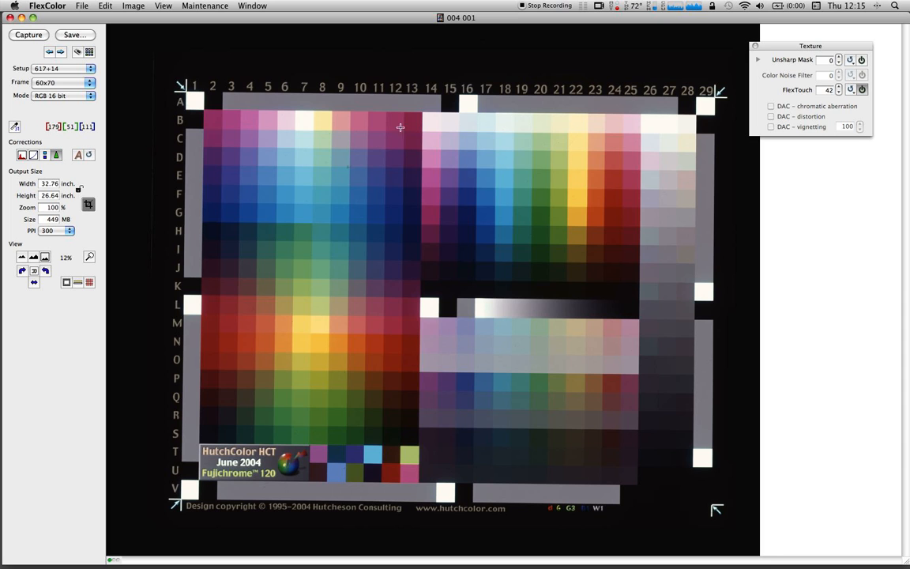
{"action": "left_click", "coordinate": [45, 156]}
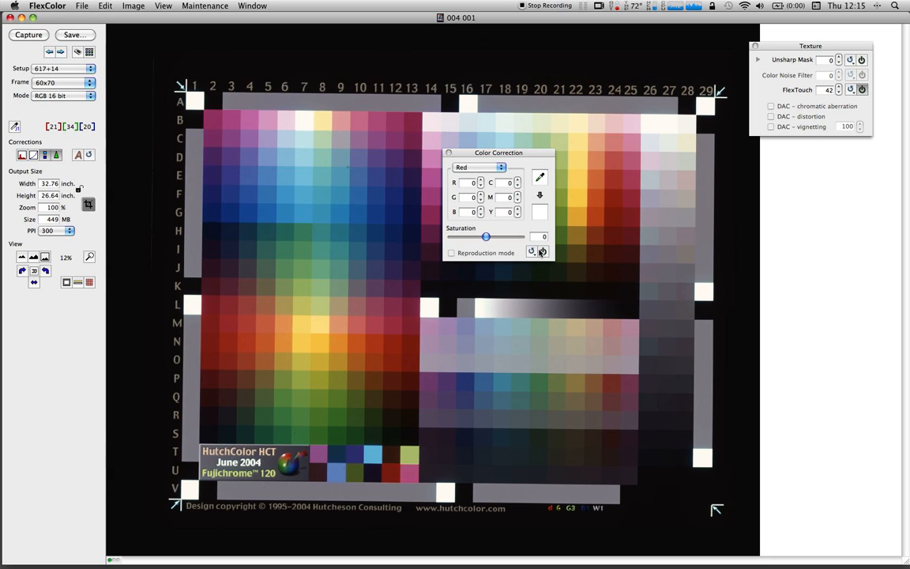
{"action": "left_click", "coordinate": [449, 153]}
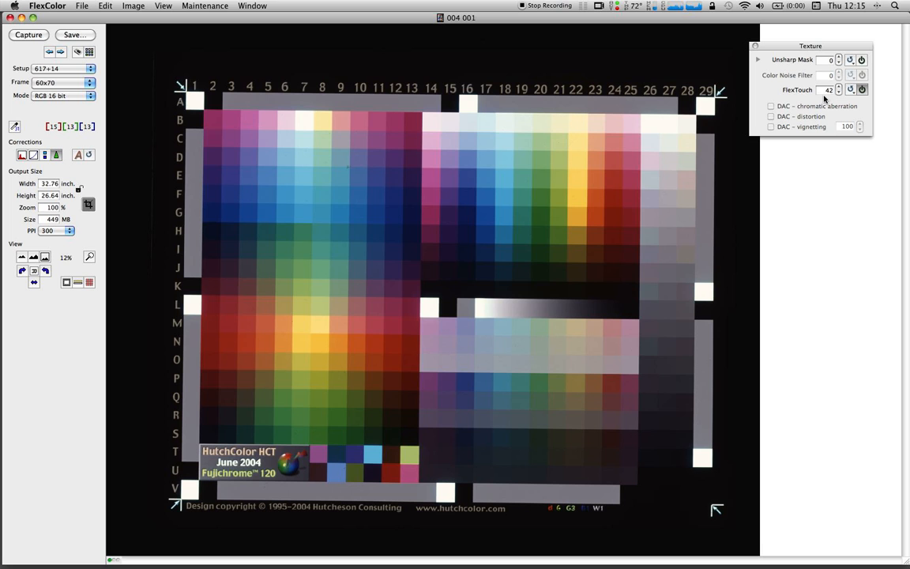
- Try a FlexTouch amount of 29 and return it to 42
{"action": "left_click", "coordinate": [838, 88]}
{"action": "type", "text": "29"}
{"action": "key", "text": "Return"}
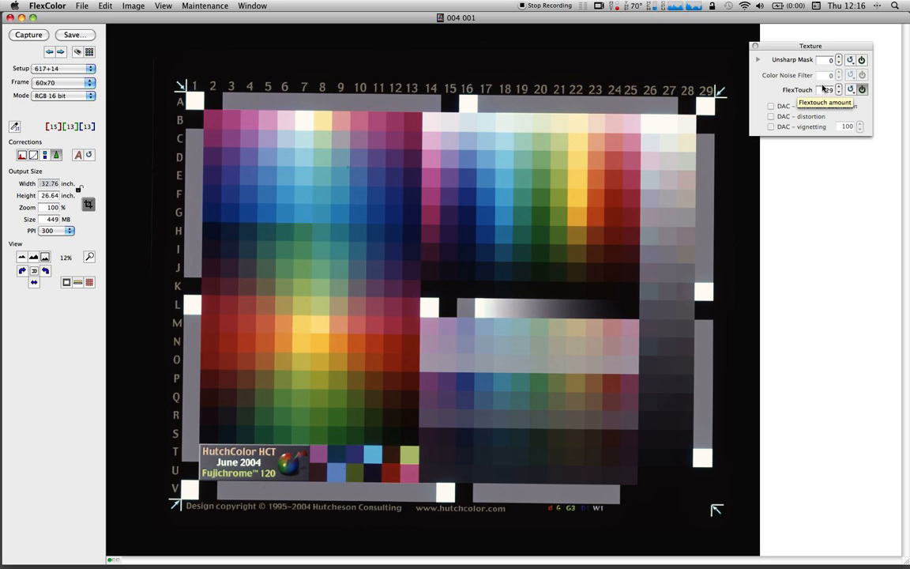
{"action": "double_click", "coordinate": [831, 91]}
{"action": "type", "text": "42"}
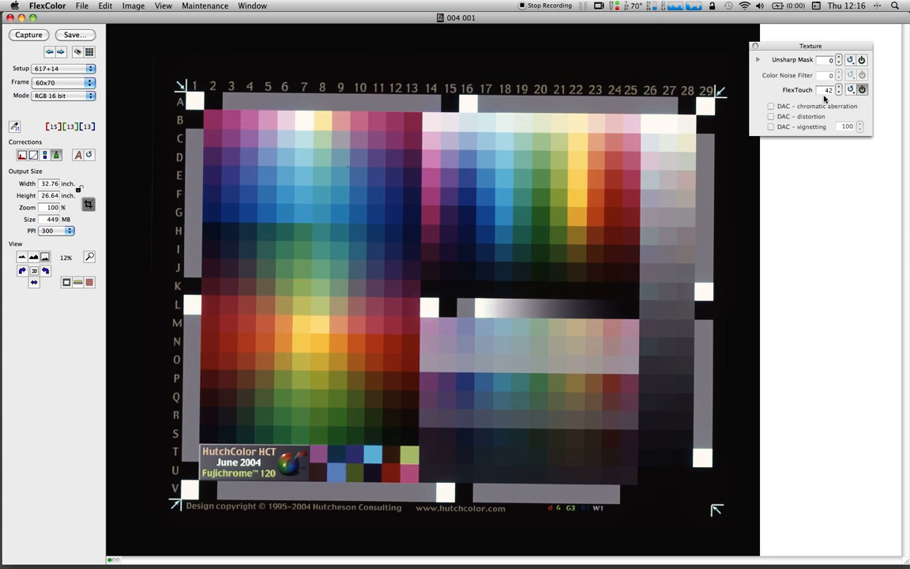
{"action": "key", "text": "Tab"}
- Set the RGB histogram's shadow point to 0 and its highlight point to 255
{"action": "left_click", "coordinate": [23, 155]}
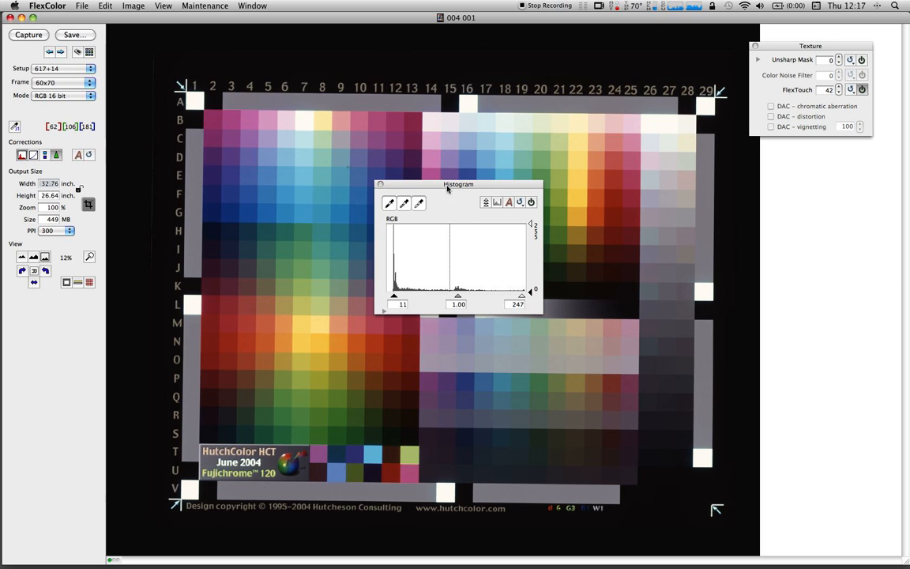
{"action": "left_click_drag", "start_coordinate": [394, 296], "coordinate": [379, 300]}
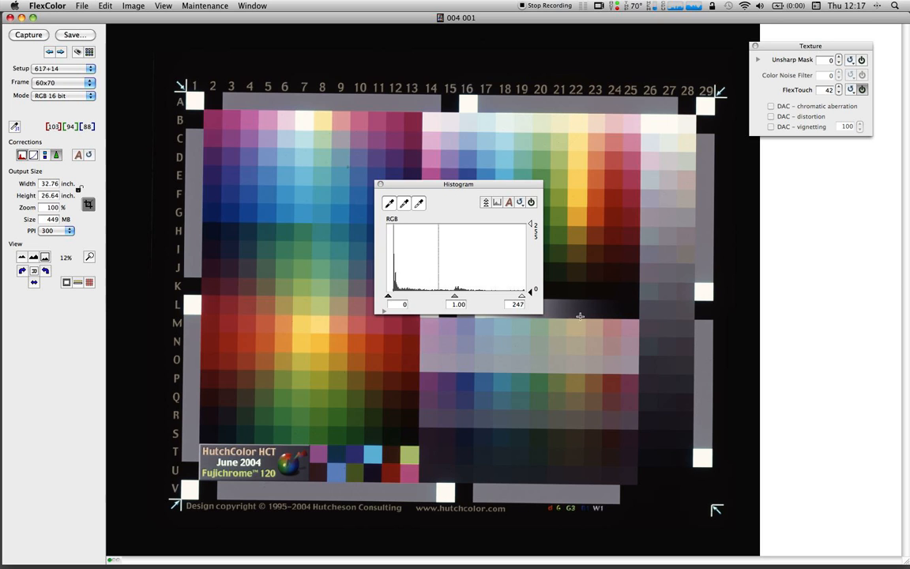
{"action": "left_click_drag", "start_coordinate": [522, 298], "coordinate": [527, 297]}
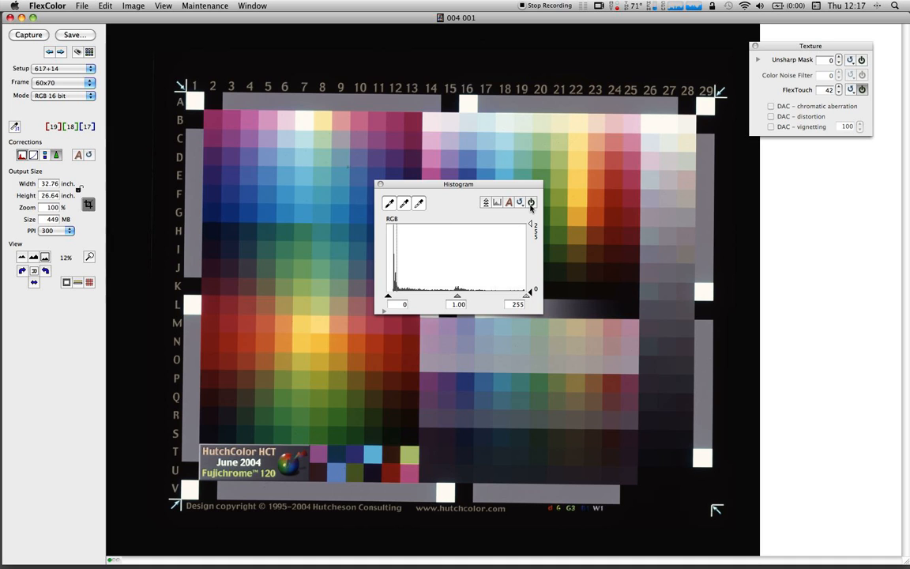
- Set the histogram's midtone gamma to 1.27, switch the histogram correction off and close its palette
{"action": "left_click_drag", "start_coordinate": [451, 304], "coordinate": [481, 304]}
{"action": "type", "text": "1.27"}
{"action": "key", "text": "Tab"}
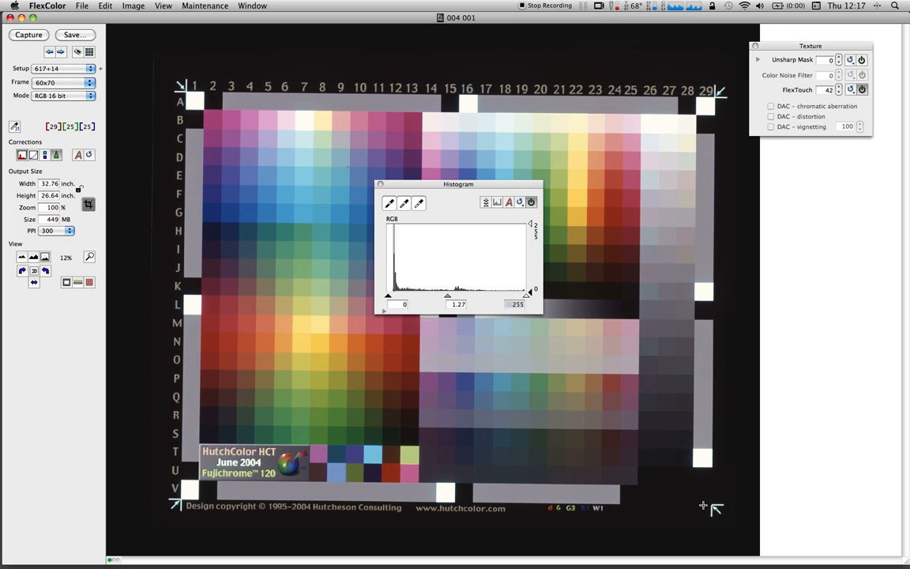
{"action": "left_click", "coordinate": [534, 204]}
{"action": "left_click", "coordinate": [380, 185]}
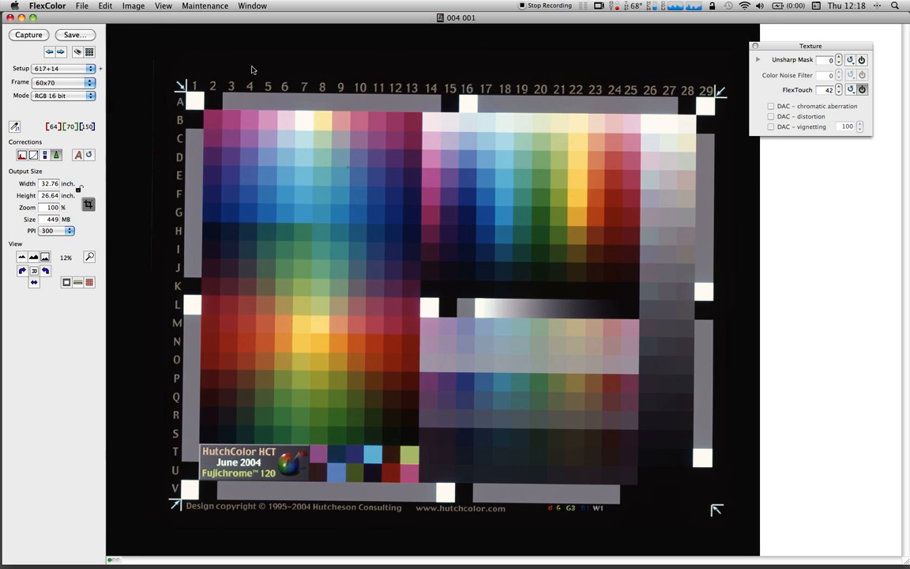
- Open the scan Setup, examine the General settings including adaptive light and enhanced shadow detail, and cancel it
{"action": "left_click", "coordinate": [78, 6]}
{"action": "left_click", "coordinate": [90, 56]}
{"action": "left_click", "coordinate": [254, 85]}
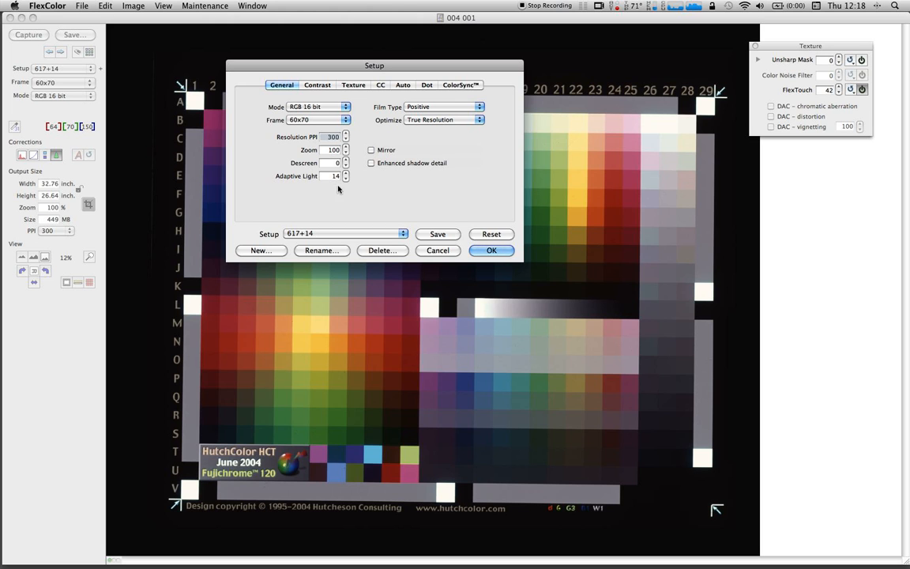
{"action": "left_click", "coordinate": [441, 251]}
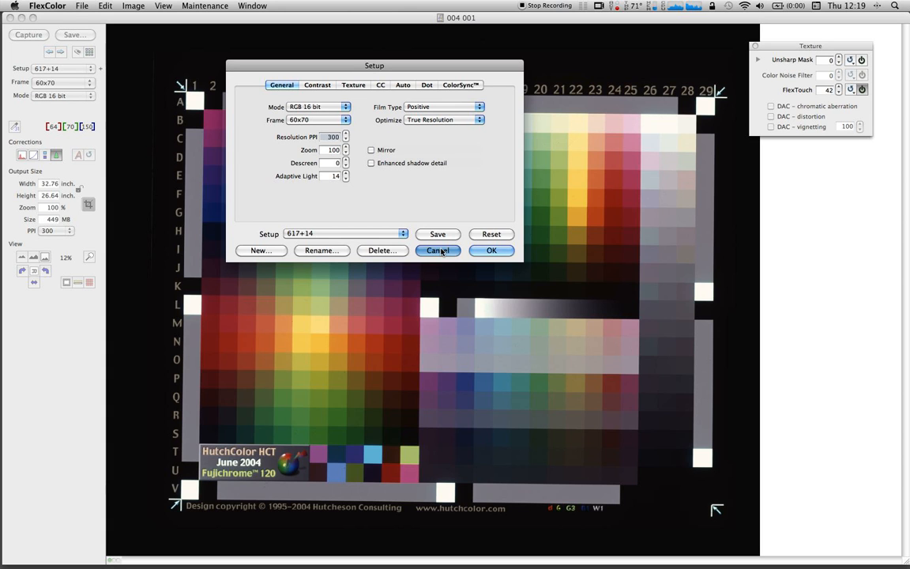
{"action": "left_click", "coordinate": [439, 251]}
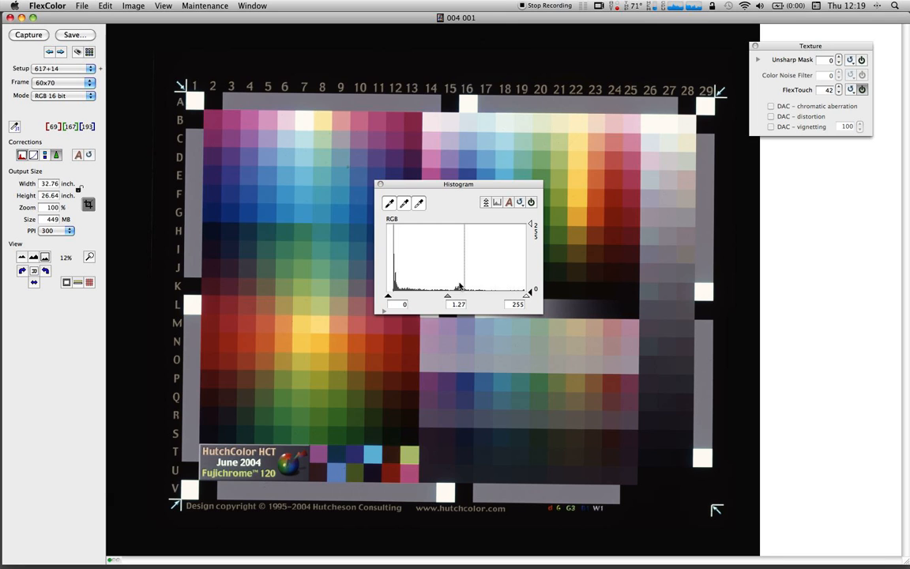
- Set the histogram's midtone gamma to 1.00 and close the Histogram palette
{"action": "double_click", "coordinate": [448, 304]}
{"action": "type", "text": "1.0"}
{"action": "key", "text": "Tab"}
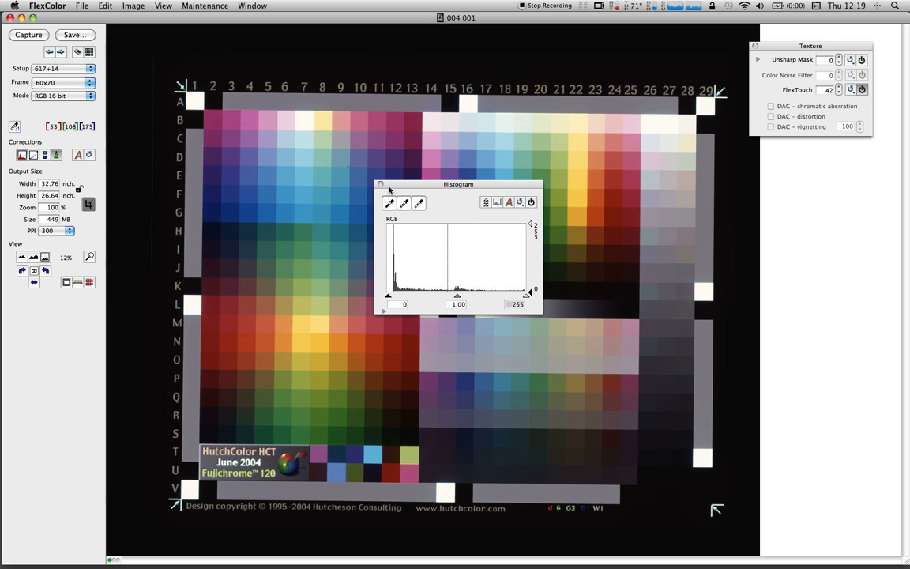
{"action": "left_click", "coordinate": [380, 185]}
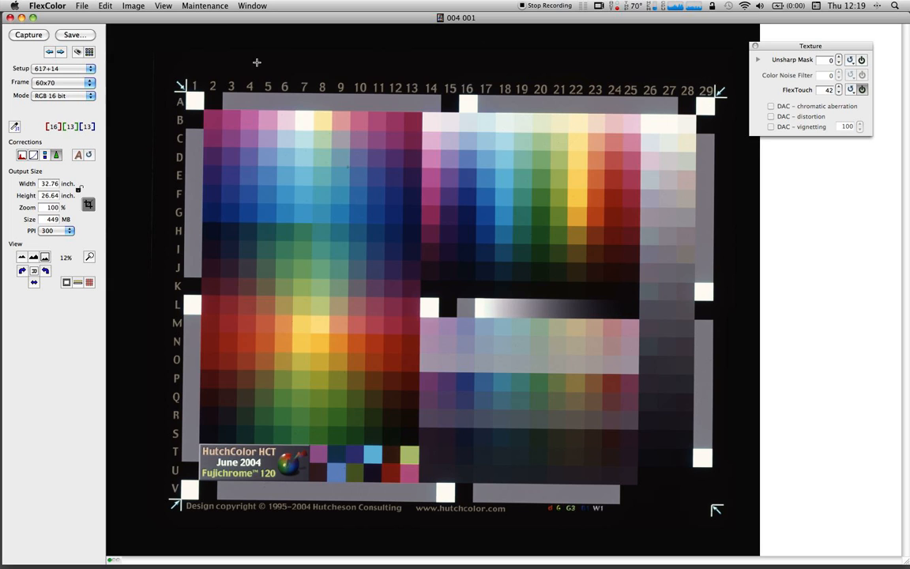
- Recheck the Adaptive Light value in the General setup settings and leave the dialog without saving
{"action": "left_click", "coordinate": [82, 5]}
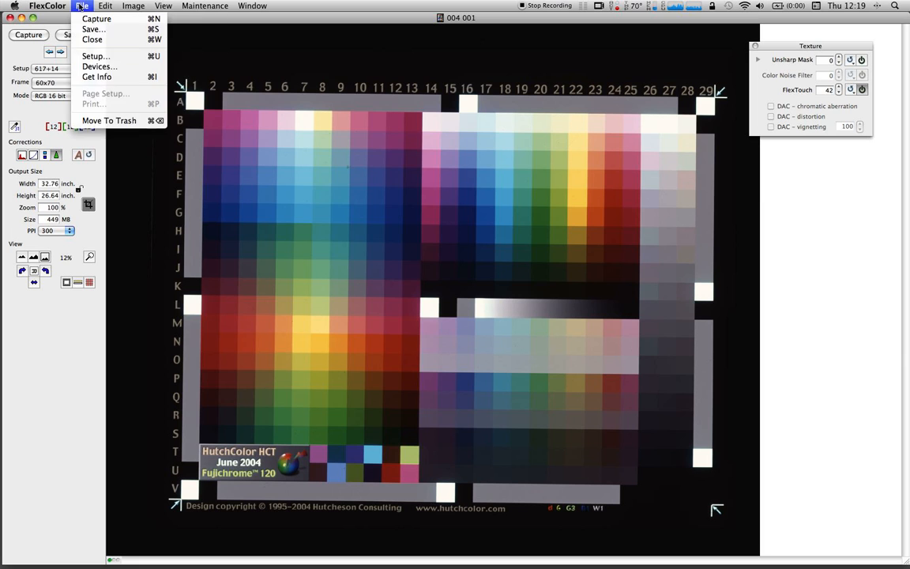
{"action": "left_click", "coordinate": [96, 56]}
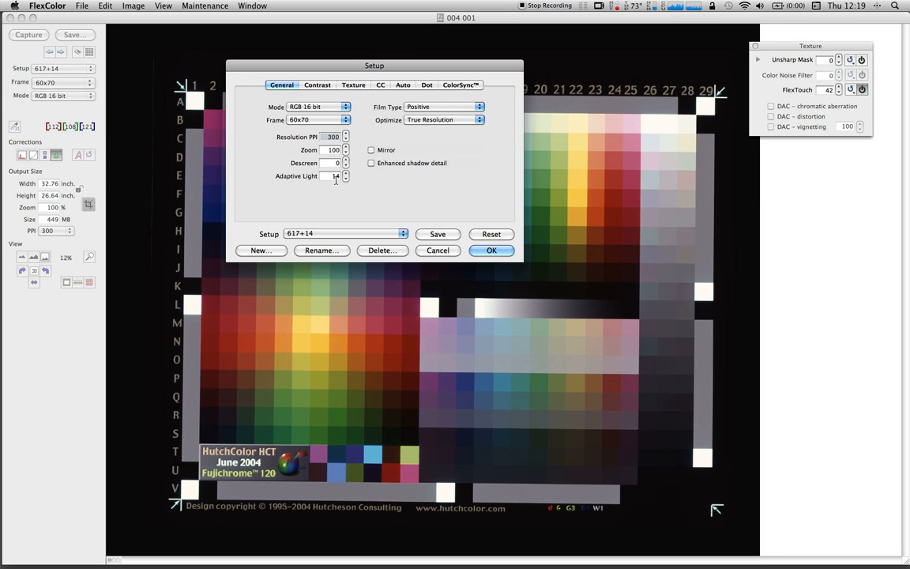
{"action": "left_click", "coordinate": [439, 251]}
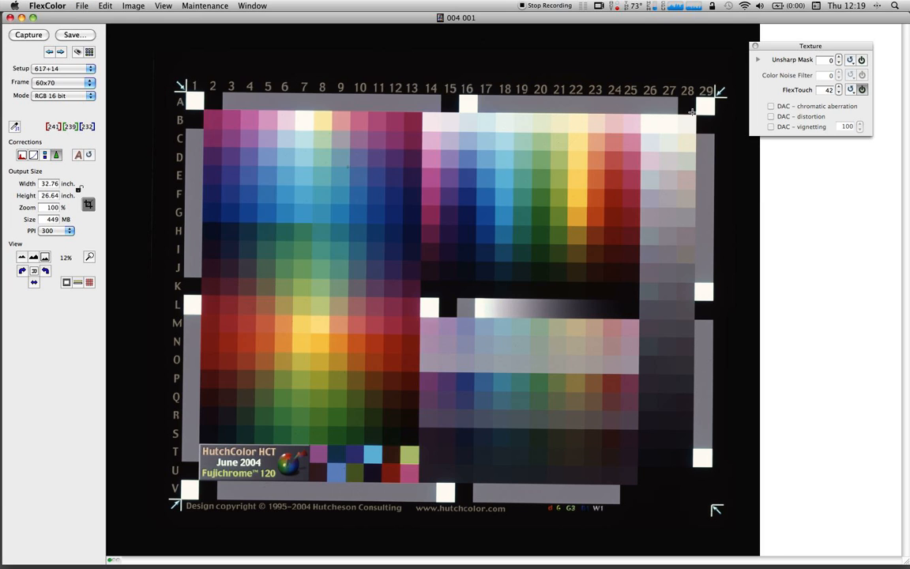